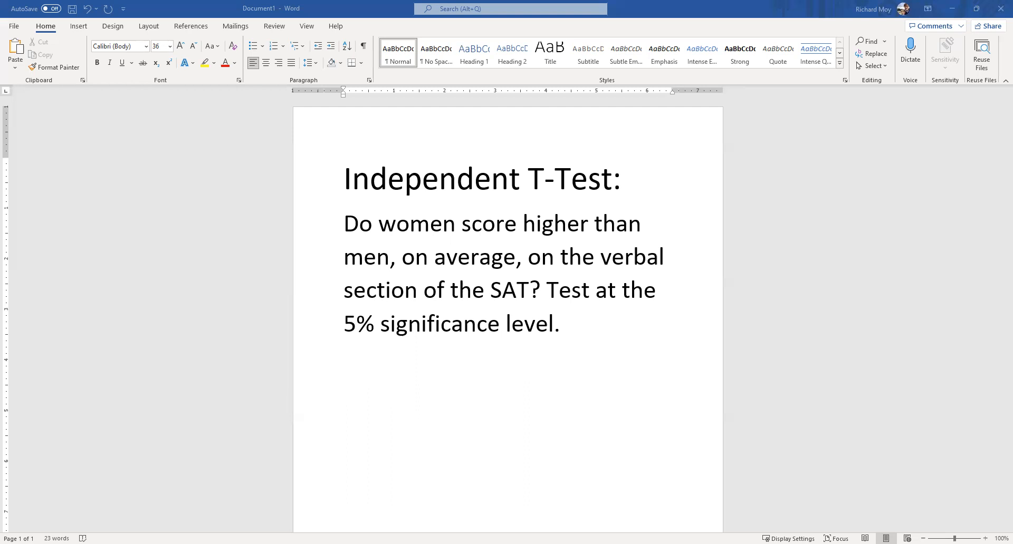
# - Switch to the SATscores workbook in Excel and sort the expanded data by the Sex column, A to Z
pyautogui.hotkey('alt', 'Tab')
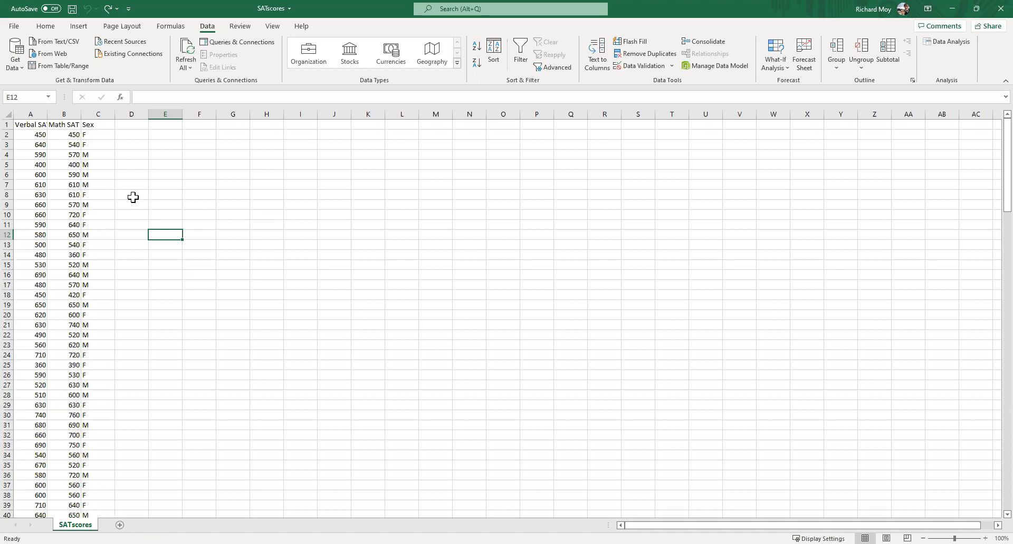
pyautogui.click(100, 114)
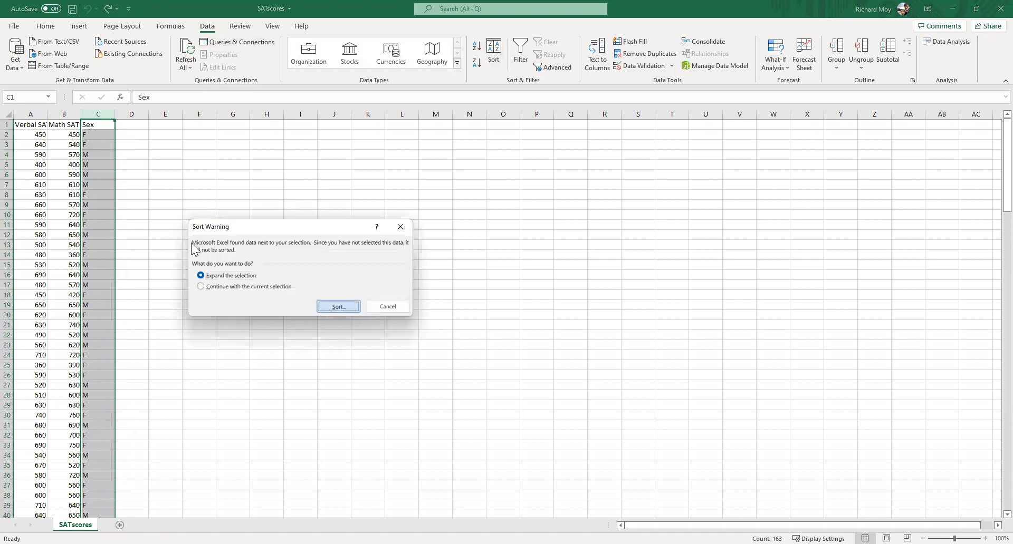
pyautogui.press('Return')
pyautogui.click(243, 255)
pyautogui.click(189, 277)
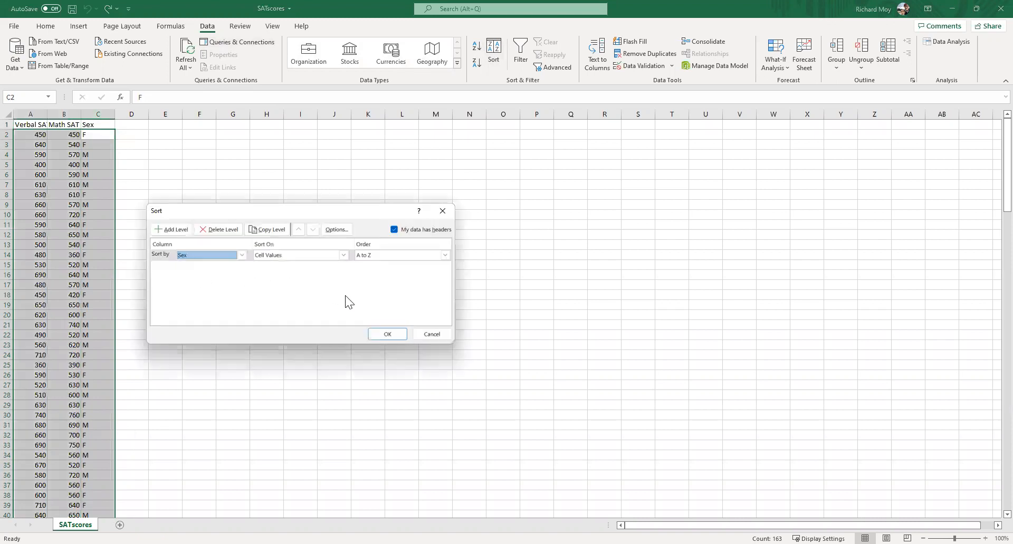
pyautogui.click(378, 334)
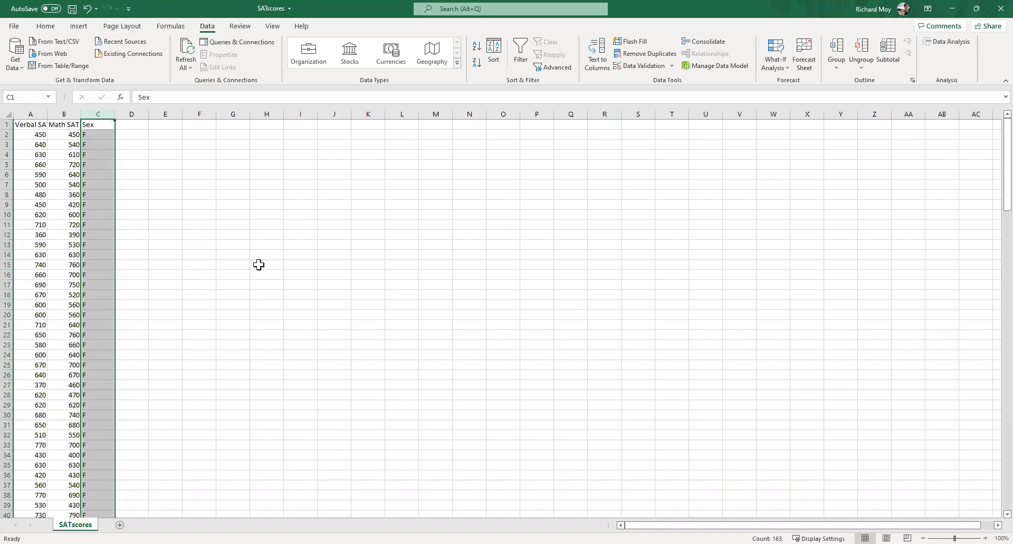
# - Label E4 "Average" and calculate the female verbal SAT average in F4 with AVERAGE over A2:A83
pyautogui.click(161, 154)
pyautogui.write('Average')
pyautogui.press('Tab')
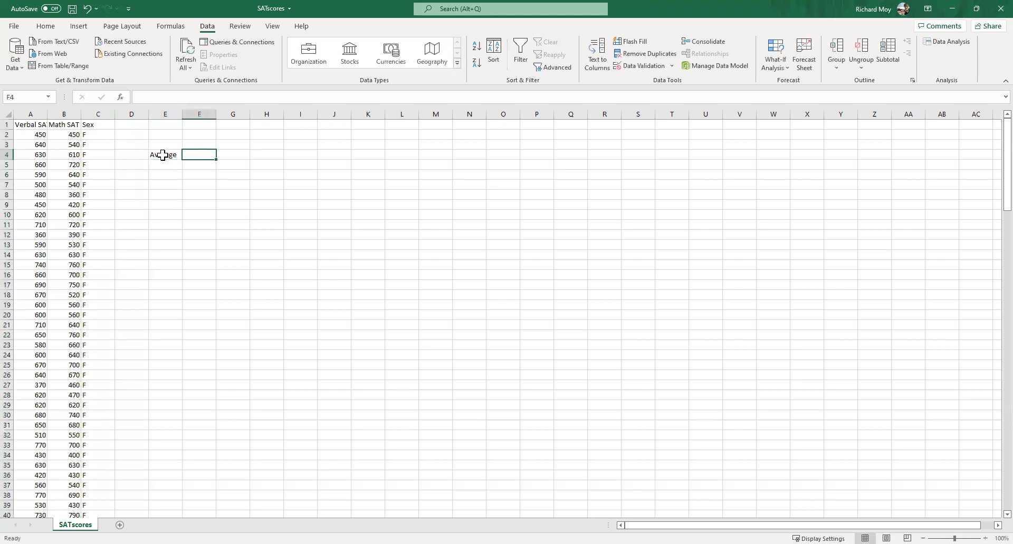
pyautogui.write('=')
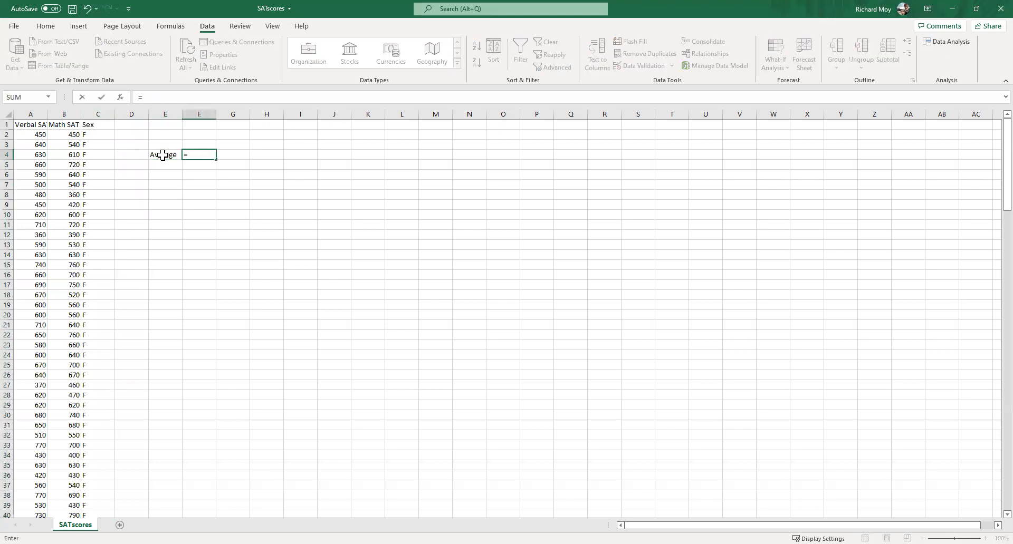
pyautogui.write('AVERAGE(')
pyautogui.click(36, 135)
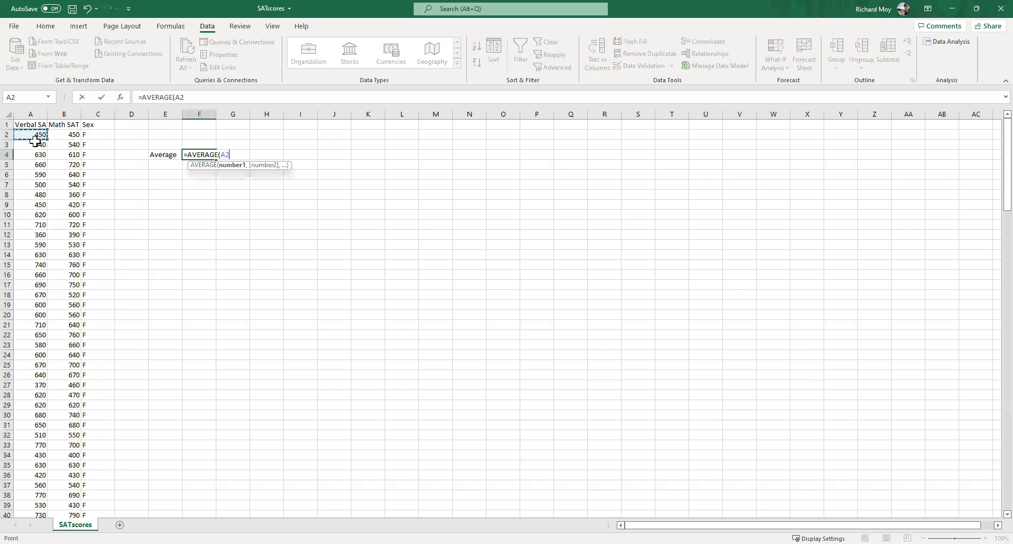
pyautogui.moveTo(36, 135); pyautogui.dragTo(22, 512)
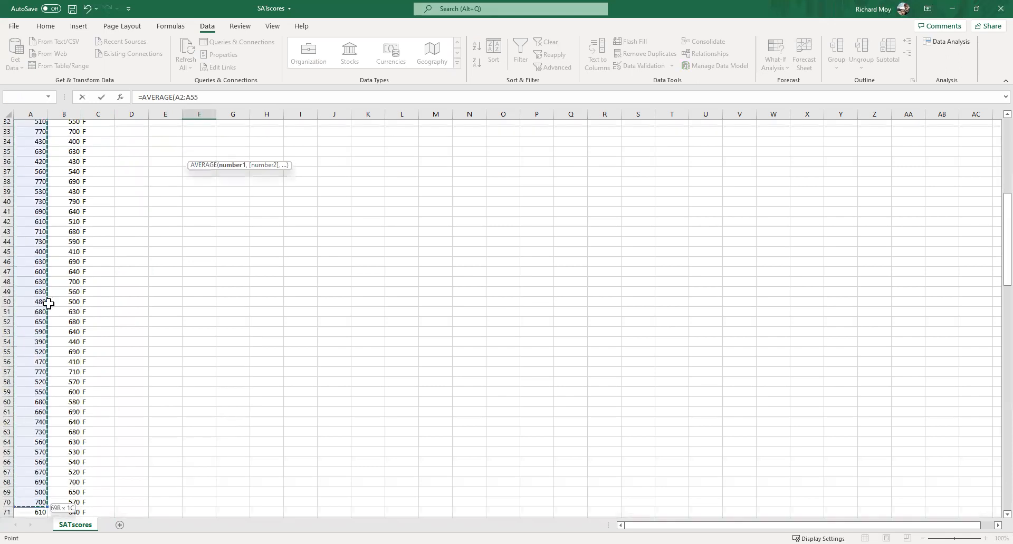
pyautogui.moveTo(42, 201); pyautogui.dragTo(49, 105)
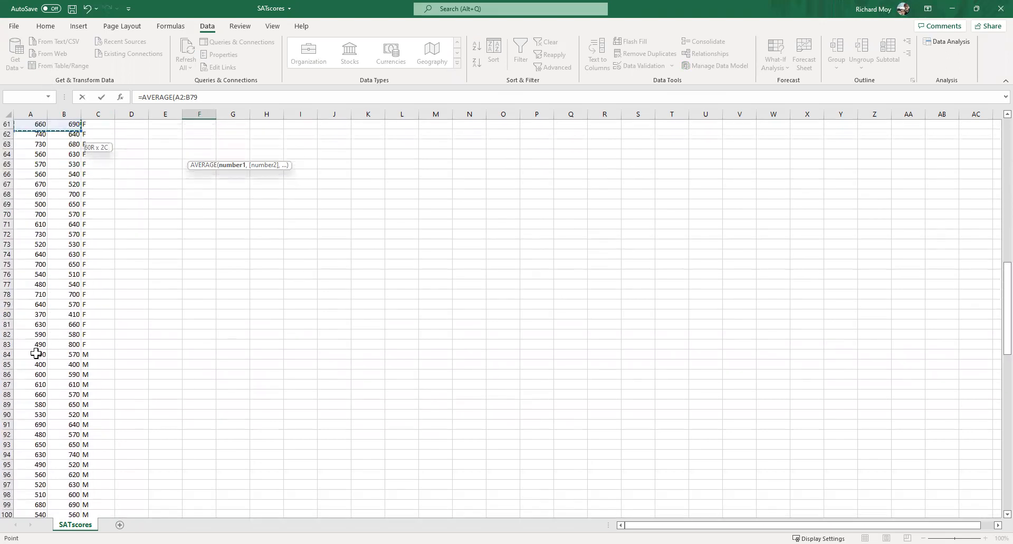
pyautogui.scroll(15, 169, 287)
pyautogui.press('Return')
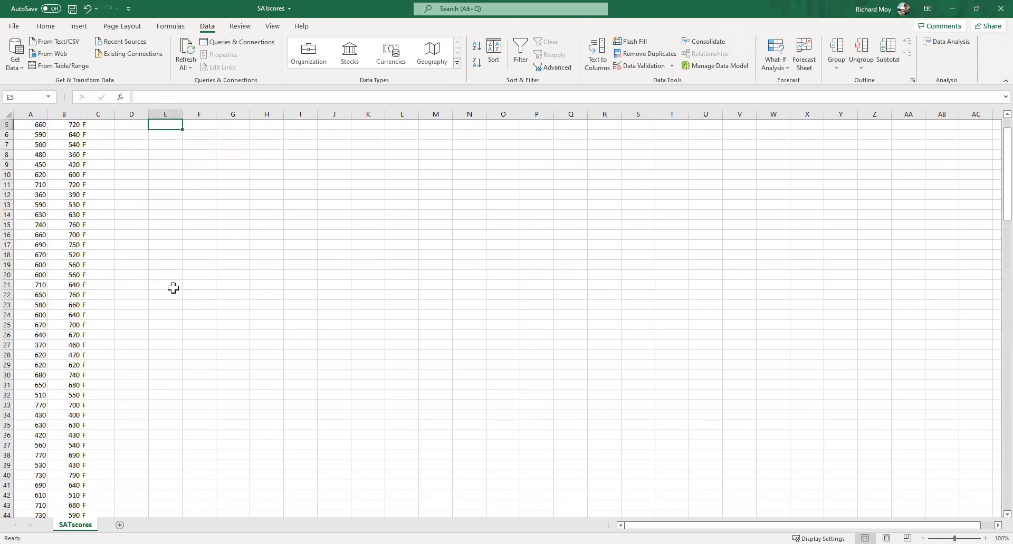
pyautogui.scroll(2, 301, 206)
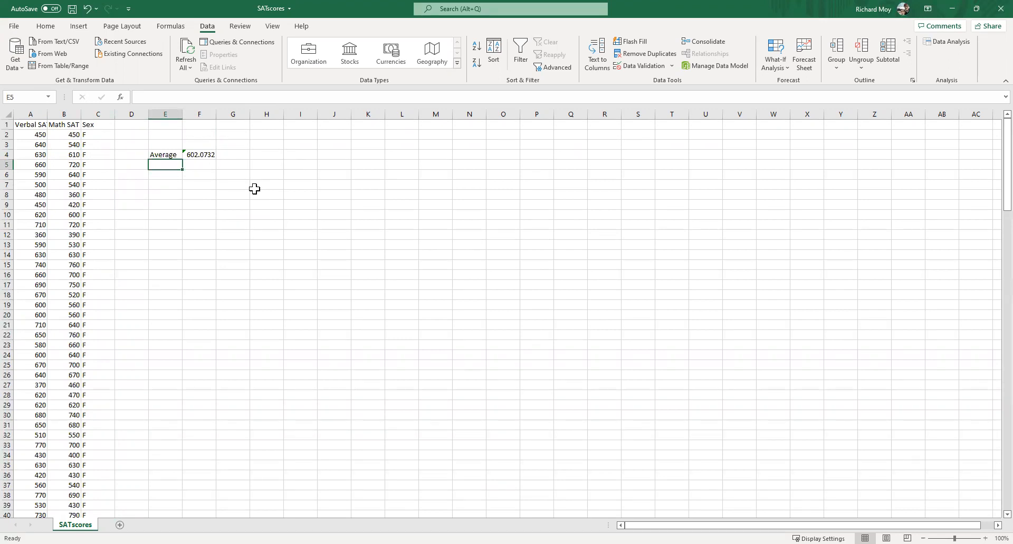
# - Label E5 "Std. Dev." and calculate the female verbal scores' standard deviation in F5 with STDEV.S over A2:A83
pyautogui.write('Std. Dev.')
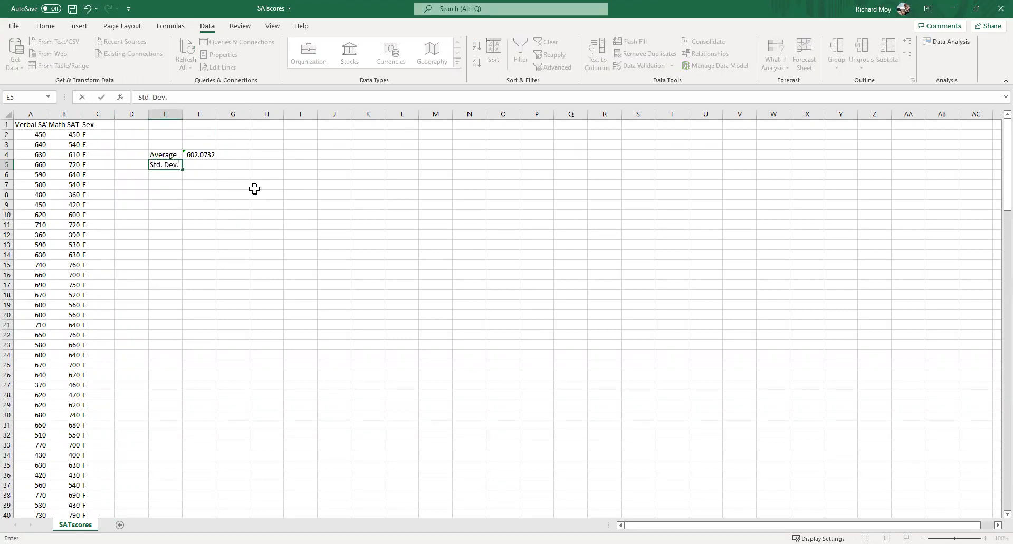
pyautogui.press('Tab')
pyautogui.write('=')
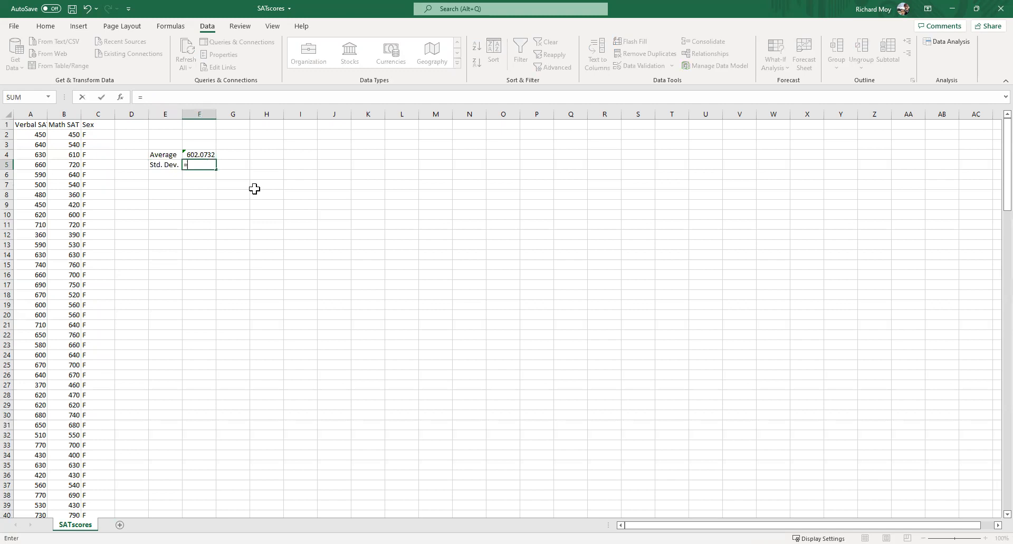
pyautogui.write('STDEV.S(')
pyautogui.click(31, 135)
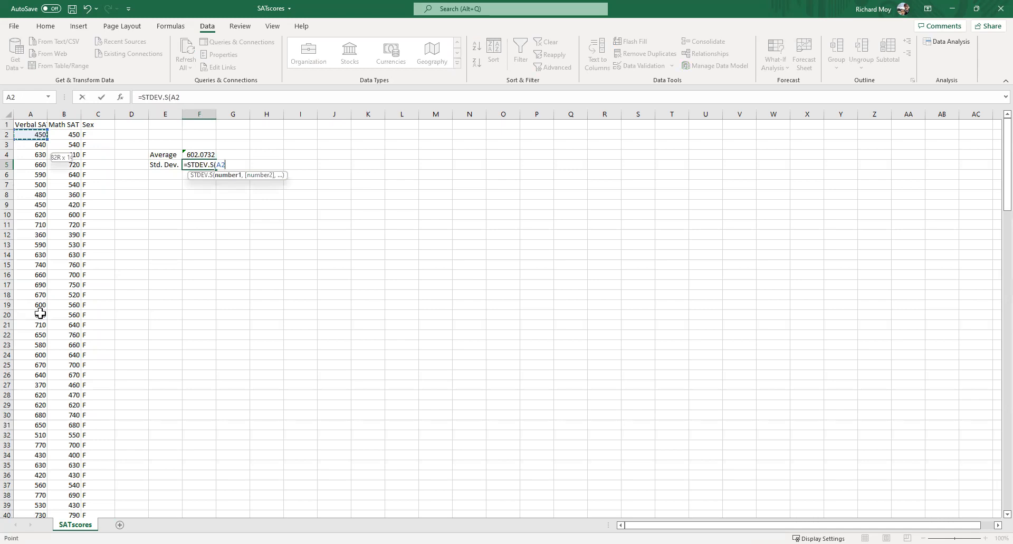
pyautogui.hotkey('ctrl', 'shift', 'Down')
pyautogui.press('Return')
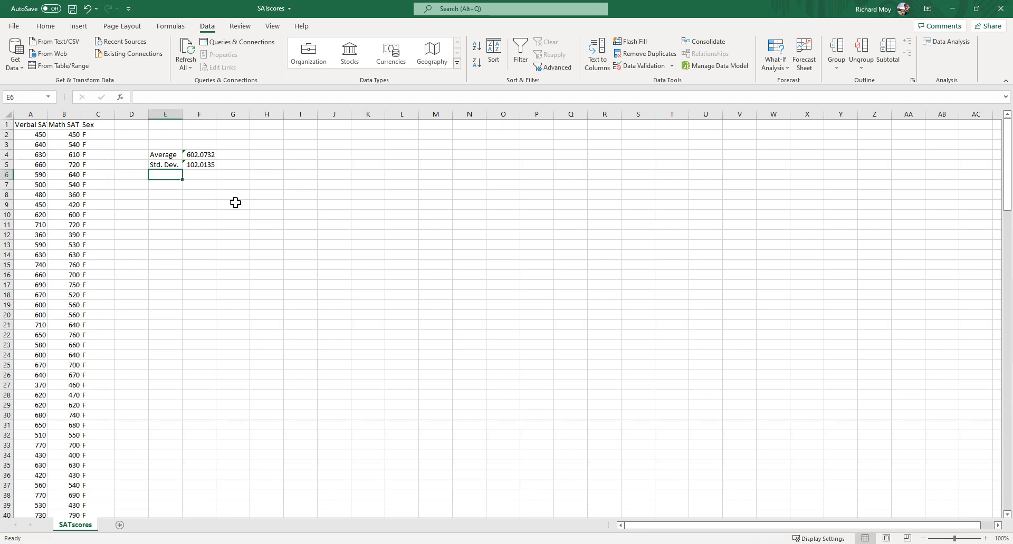
# - Label E84 "Average" beside the first male row and calculate the male verbal average in F84 with AVERAGE over A84:A163
pyautogui.scroll(-10, 169, 185)
pyautogui.scroll(-14, 162, 194)
pyautogui.click(165, 234)
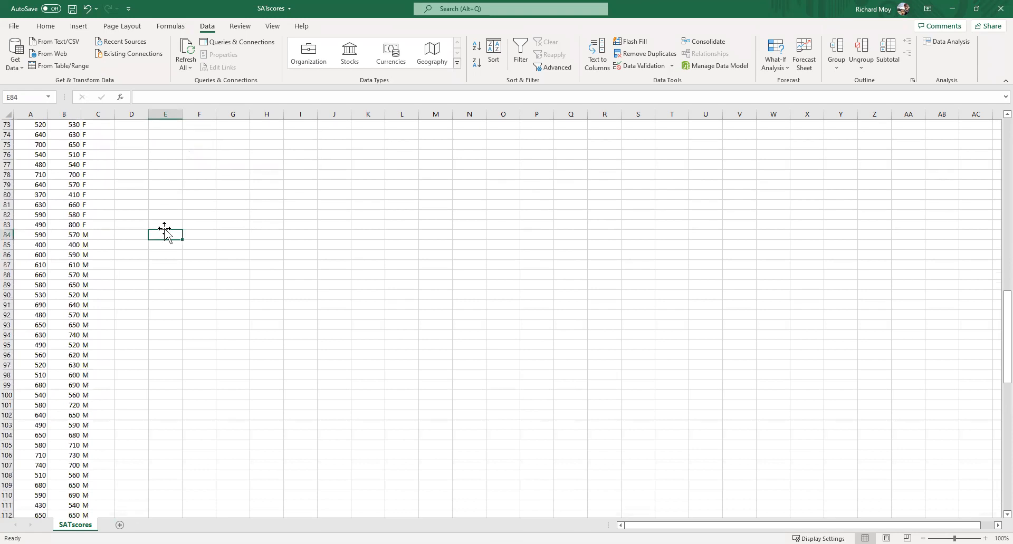
pyautogui.write('Average')
pyautogui.press('Tab')
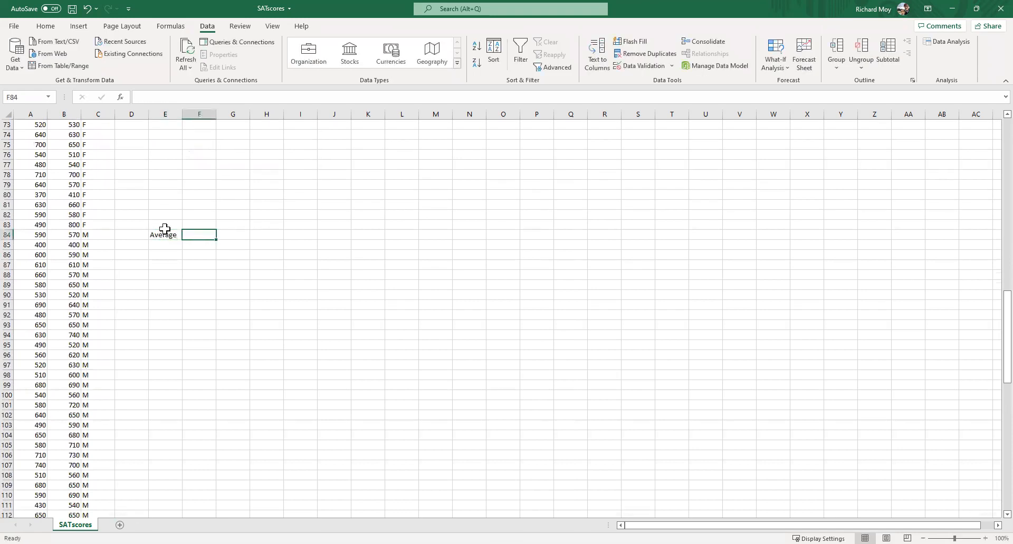
pyautogui.write('=AVERAGE(')
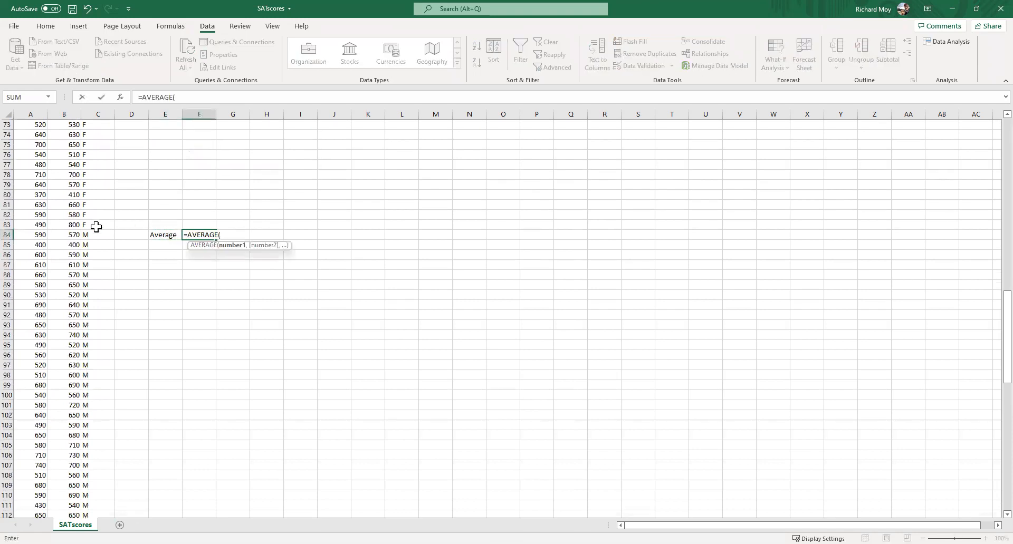
pyautogui.click(27, 238)
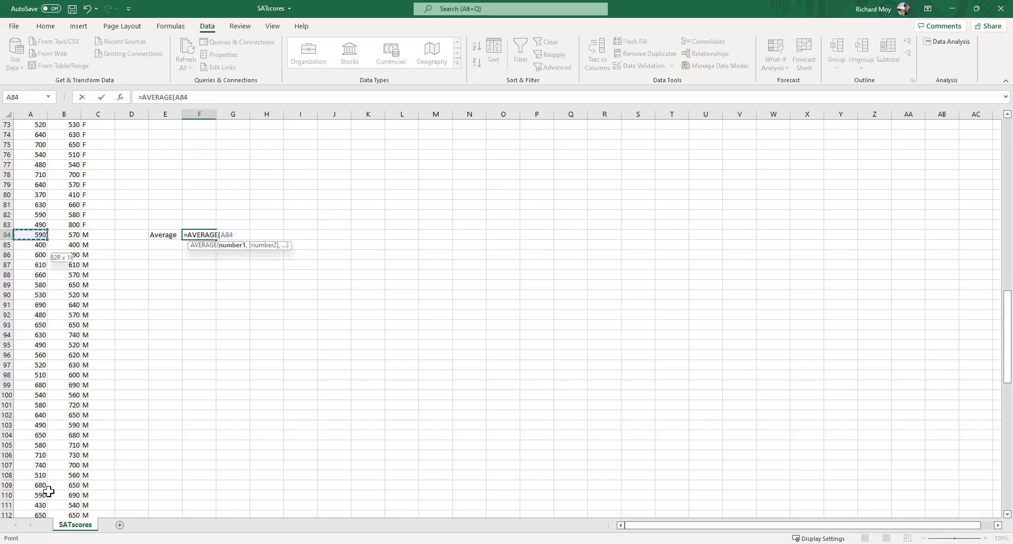
pyautogui.moveTo(40, 520); pyautogui.dragTo(33, 497)
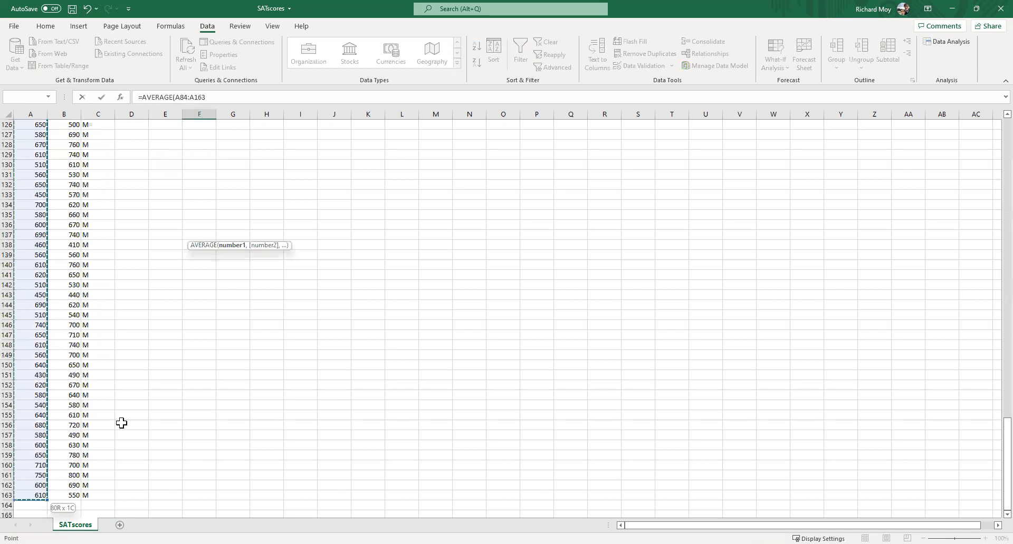
pyautogui.press('Return')
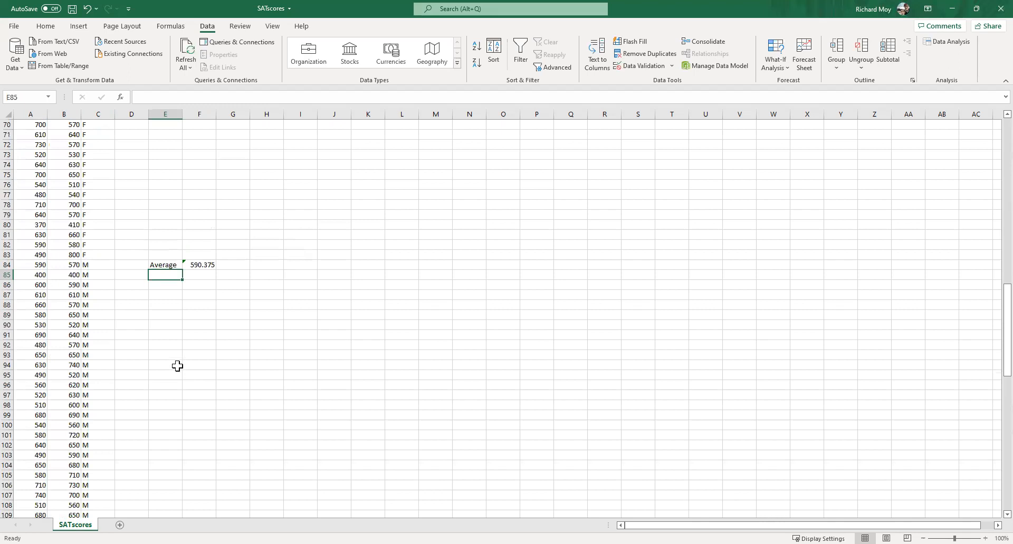
# - Label E85 "Std. Dev." and calculate the male verbal scores' standard deviation in F85 with STDEV.S over A84:A163
pyautogui.write('Std. Dev.')
pyautogui.press('Tab')
pyautogui.write('S=')
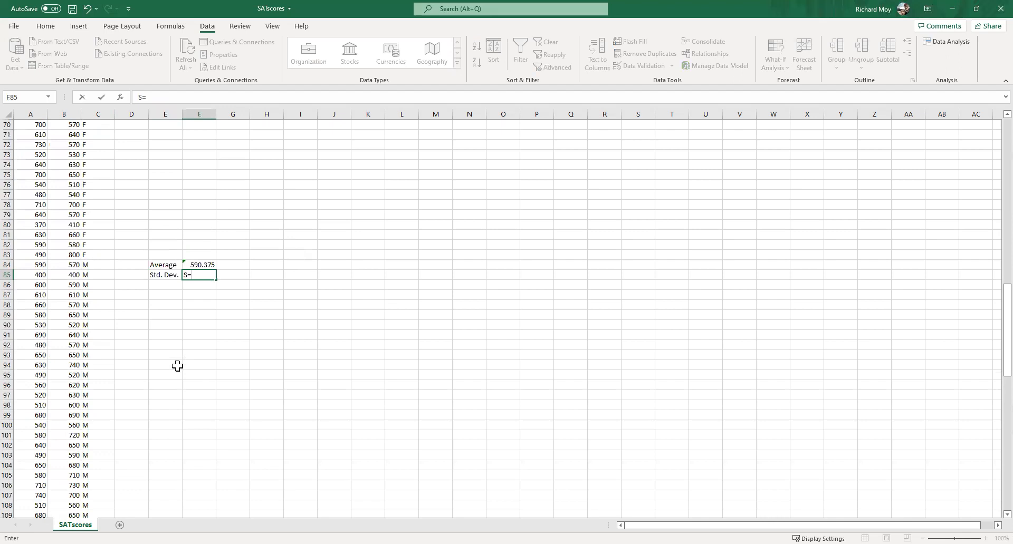
pyautogui.press('BackSpace')
pyautogui.write('=STDEV')
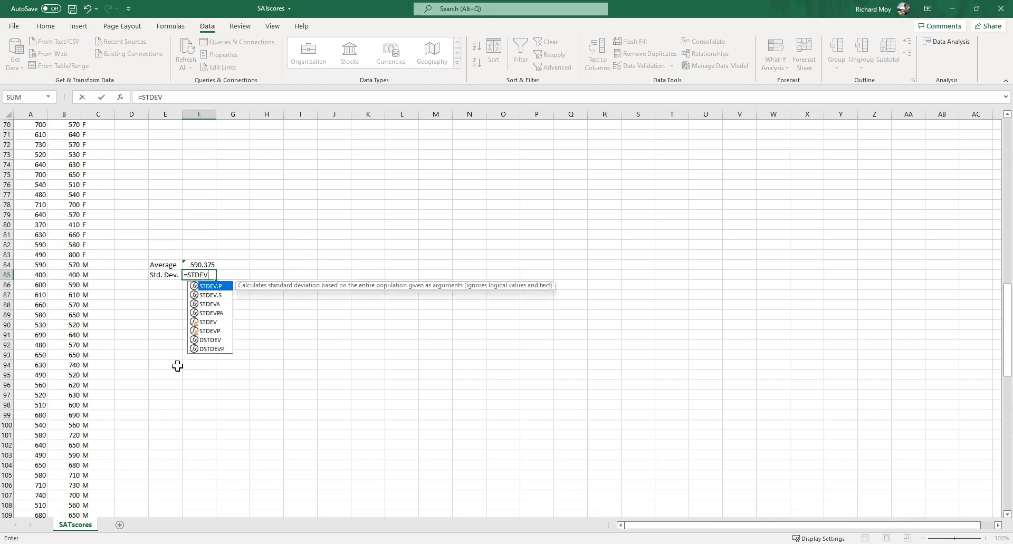
pyautogui.write('.S(')
pyautogui.click(38, 265)
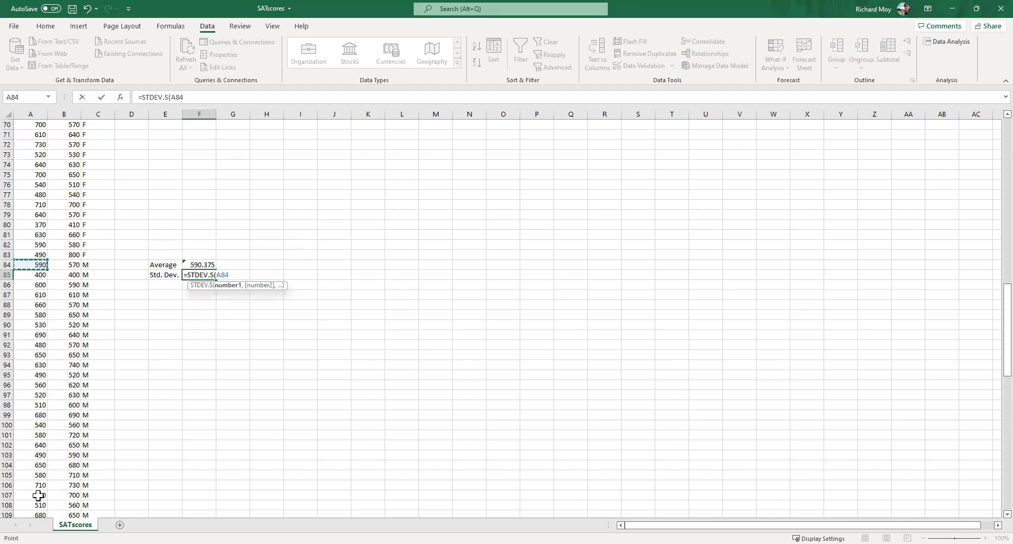
pyautogui.press('Return')
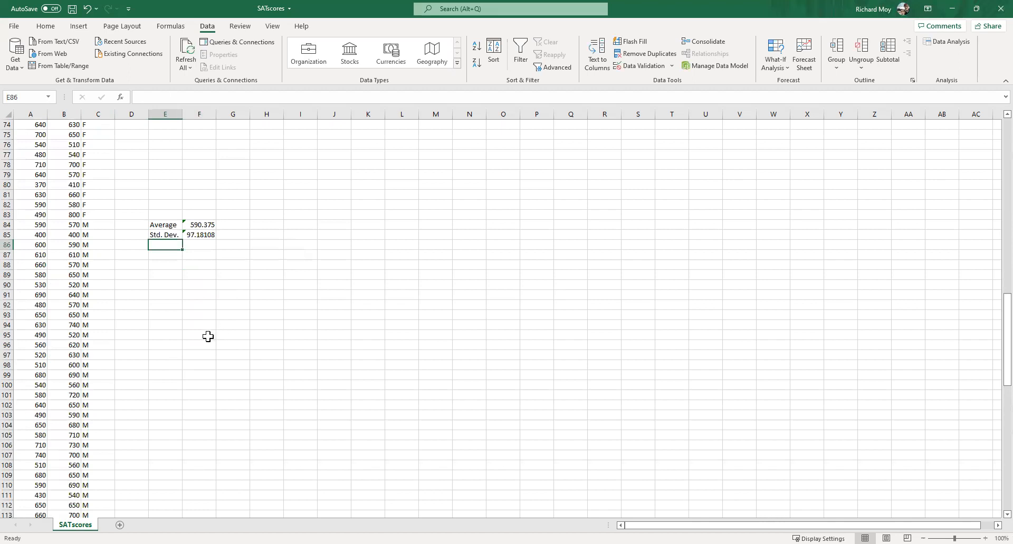
# - Label E6 "Sample Size" and count the female rows in F6 with COUNTIF over column C, using C2 as the criterion
pyautogui.scroll(11, 195, 278)
pyautogui.scroll(13, 198, 285)
pyautogui.click(164, 177)
pyautogui.write('Sample S')
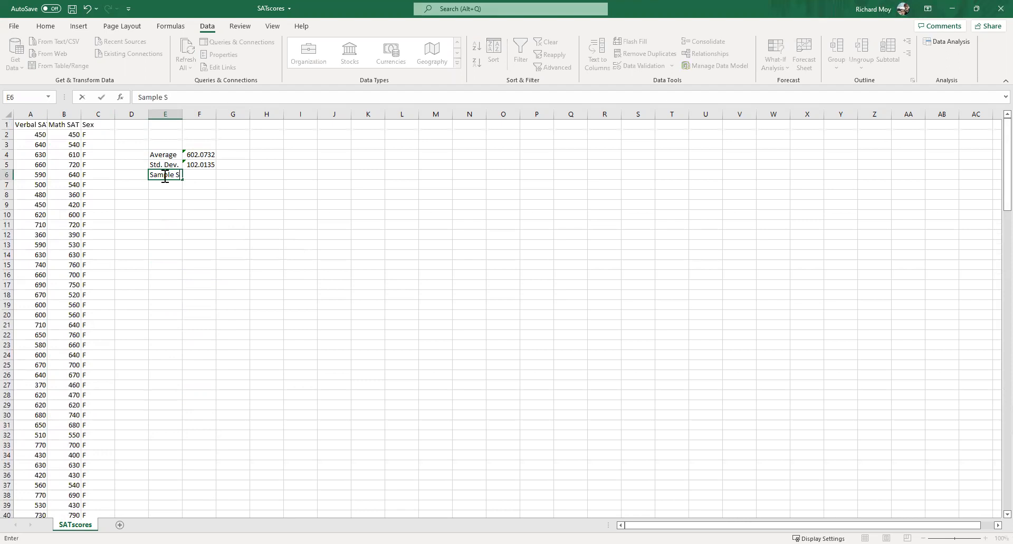
pyautogui.write('ize')
pyautogui.press('Tab')
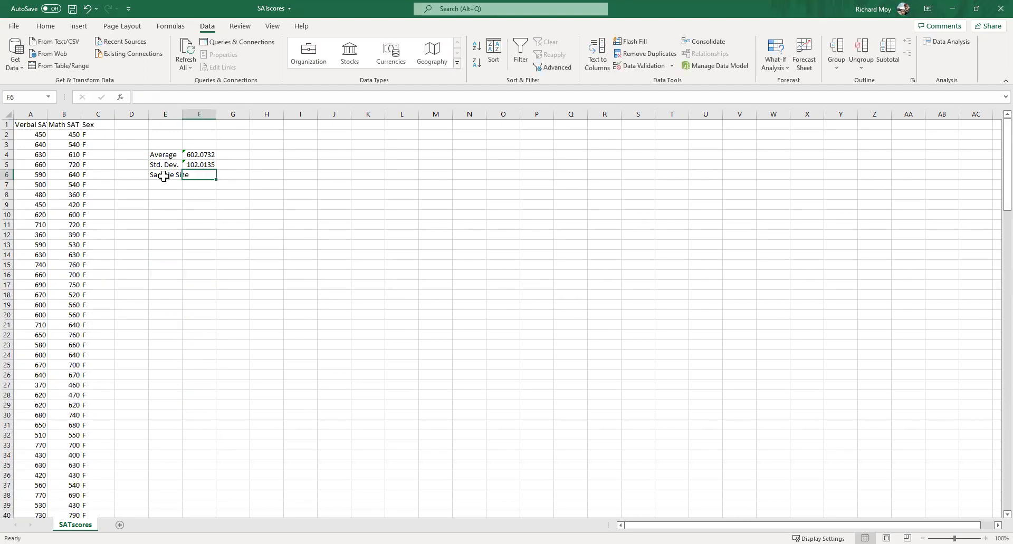
pyautogui.write('=COUNT')
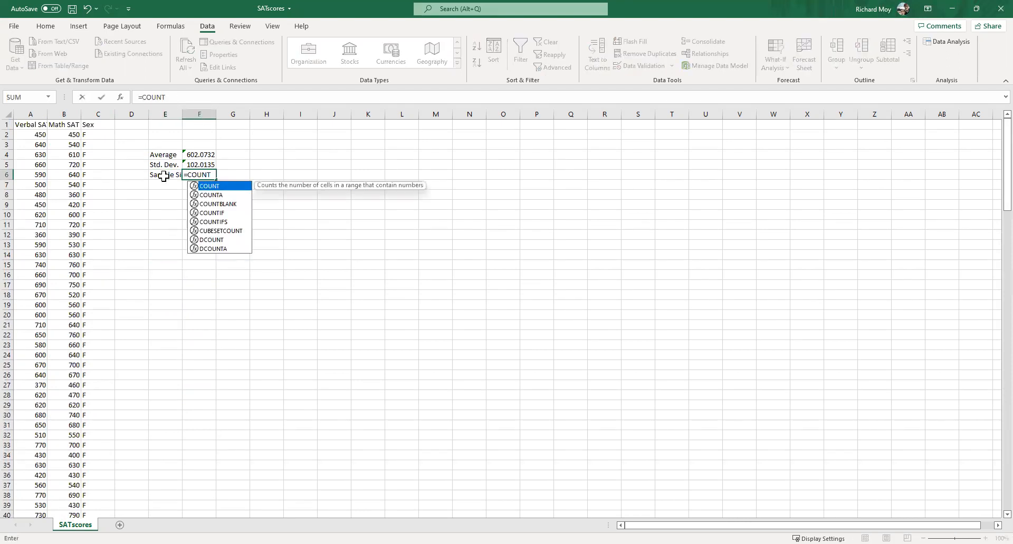
pyautogui.write('IF(')
pyautogui.click(97, 114)
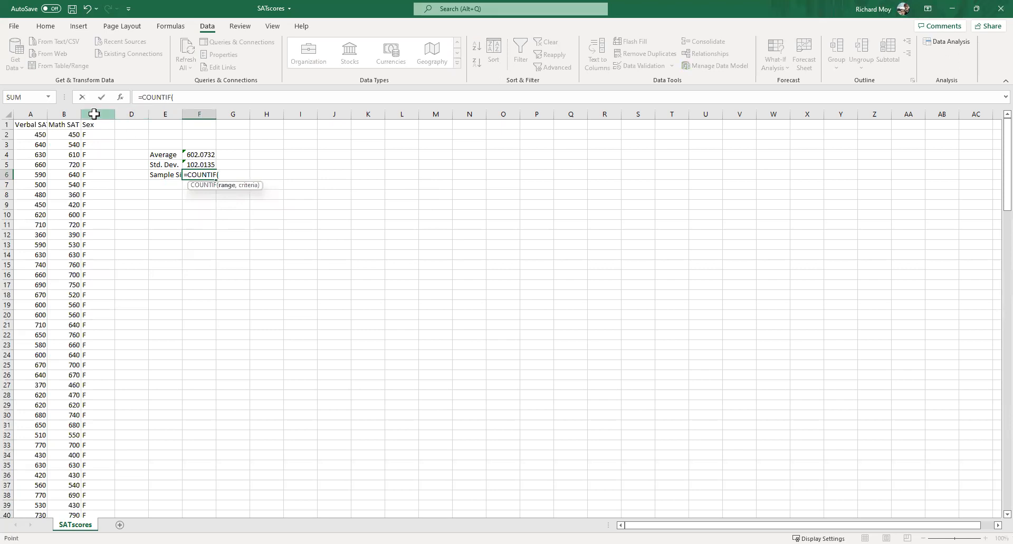
pyautogui.write(',')
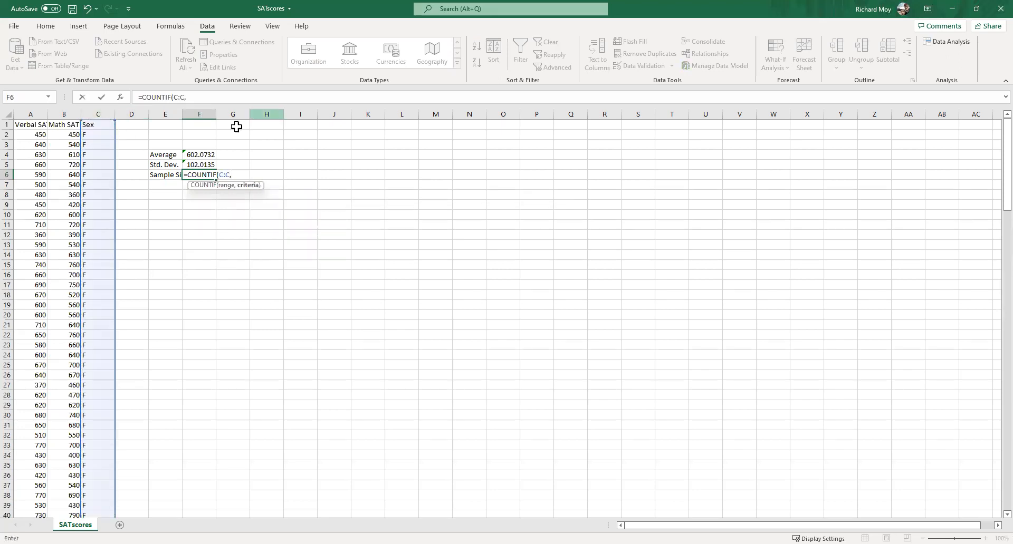
pyautogui.click(102, 135)
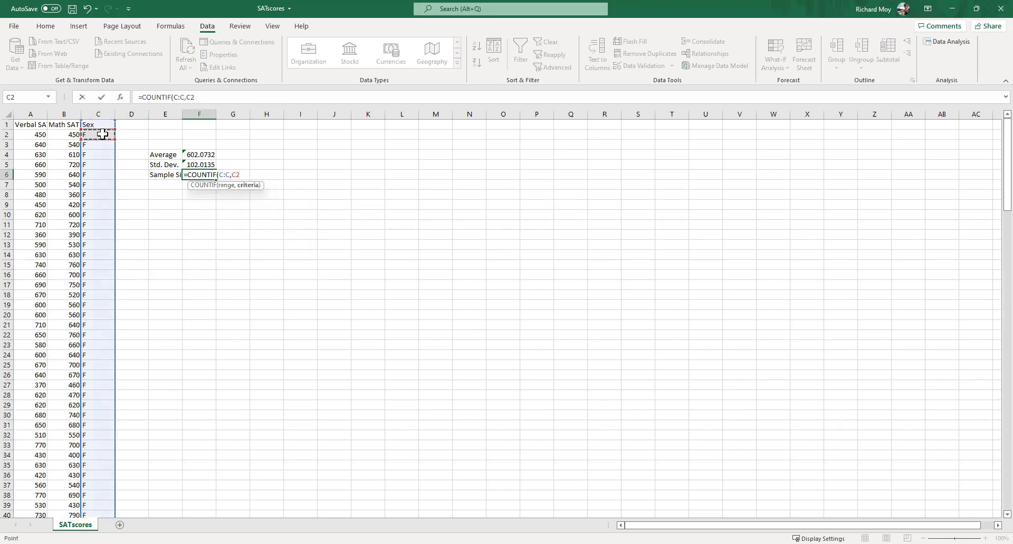
pyautogui.press('Return')
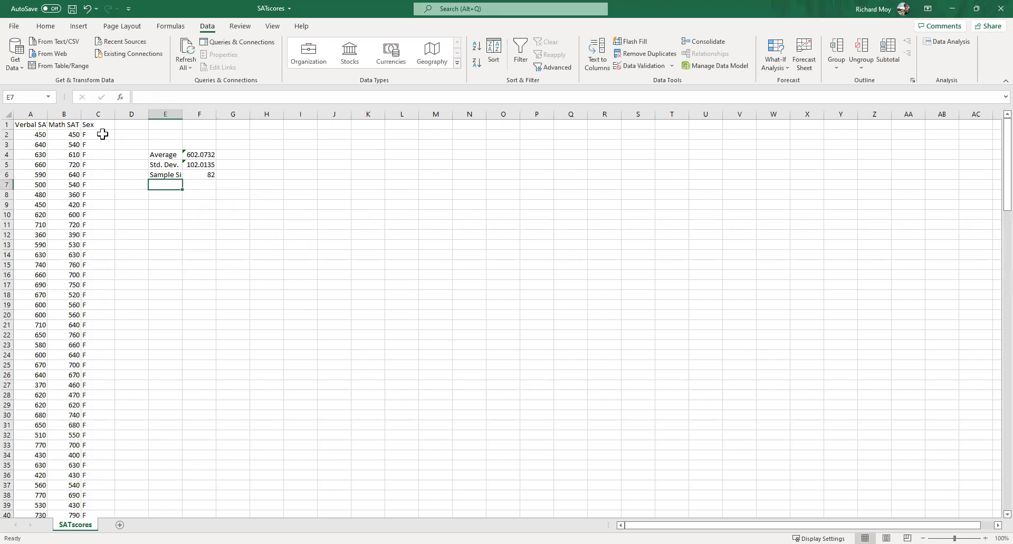
# - Label E86 "Sample Size" and count the male rows in F86 with COUNTIF over column C, using C84 as the criterion
pyautogui.scroll(-20, 196, 293)
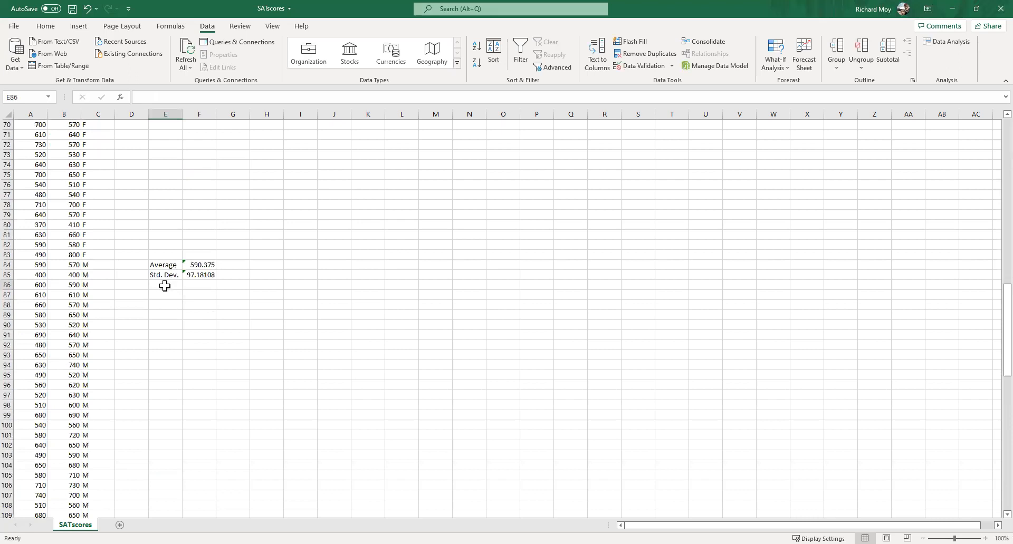
pyautogui.click(165, 286)
pyautogui.write('Sample Size')
pyautogui.press('Tab')
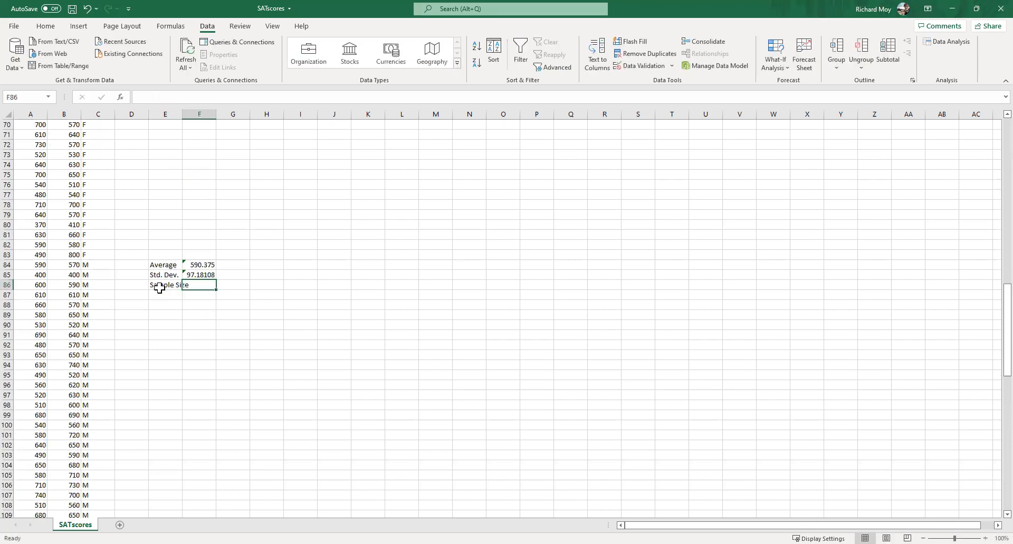
pyautogui.write('=')
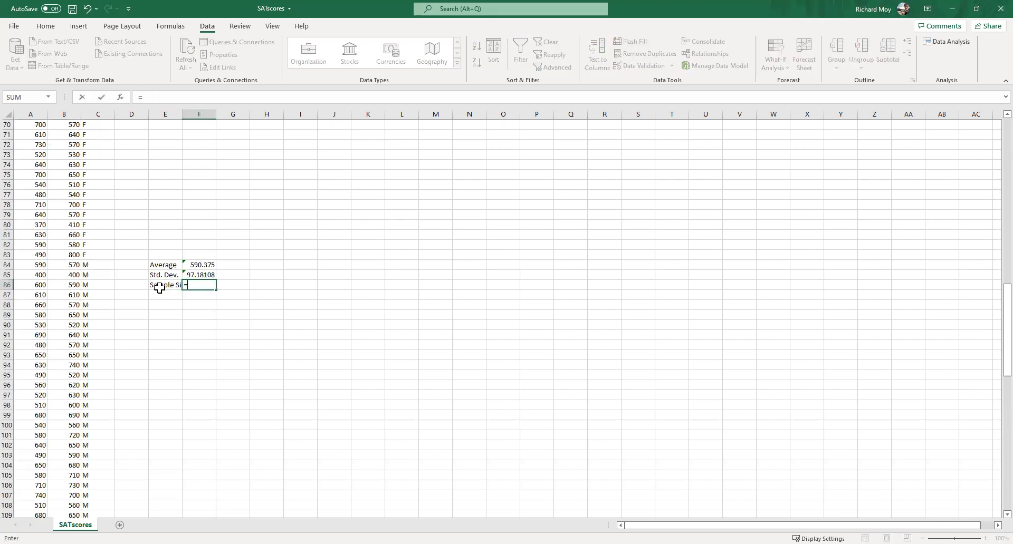
pyautogui.write('COUNTIF(')
pyautogui.click(91, 113)
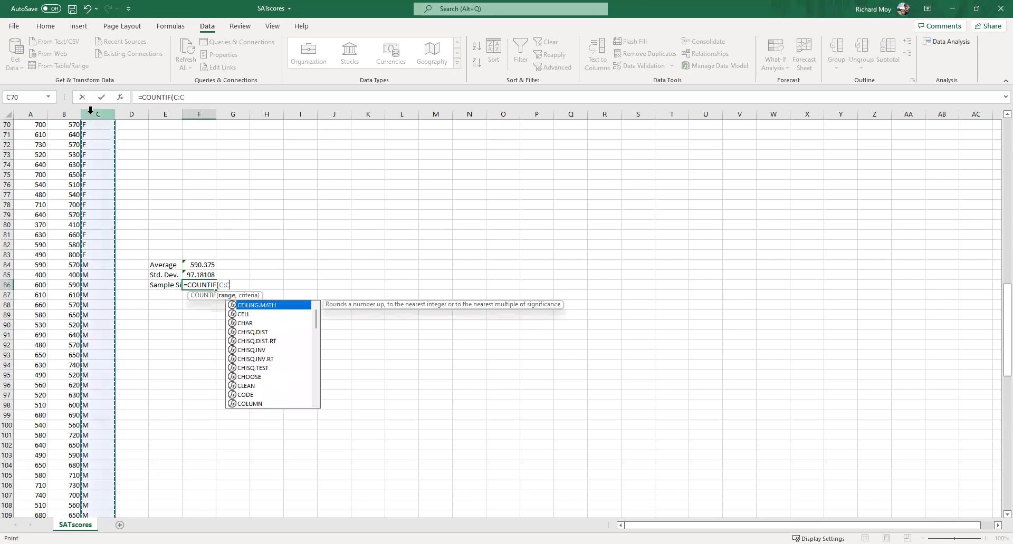
pyautogui.write(',')
pyautogui.click(100, 265)
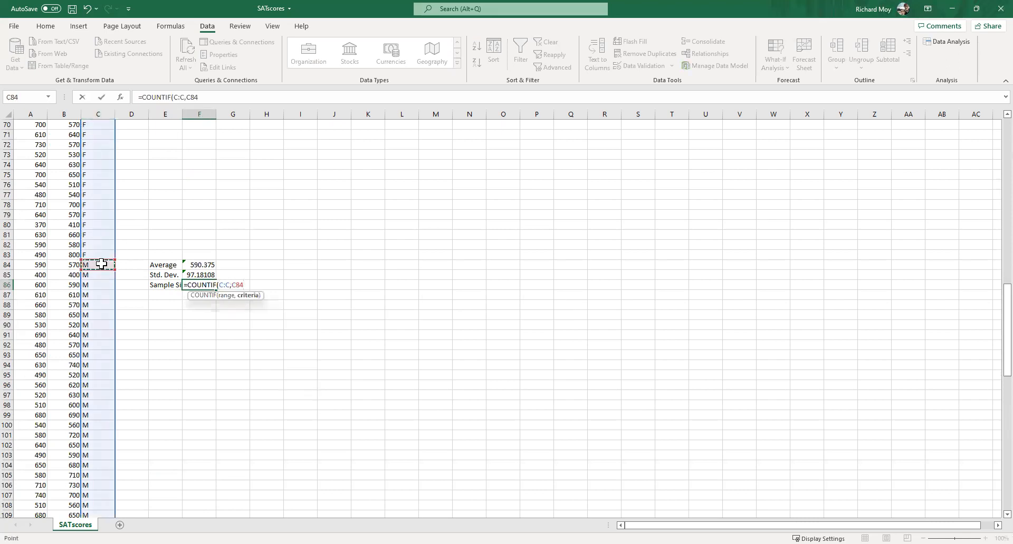
pyautogui.press('Return')
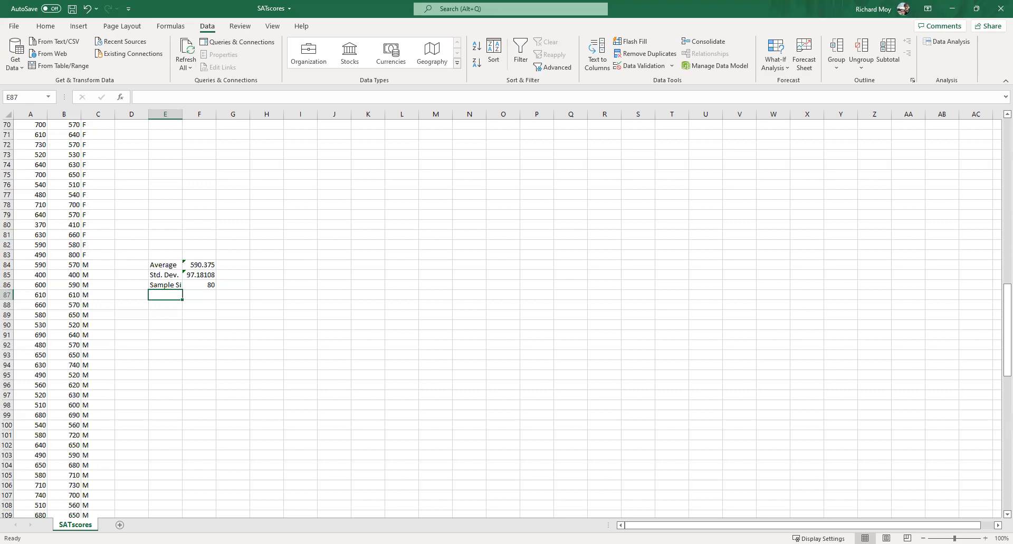
# - Switch to the SALT statistics tool in the browser and choose the Two Sample t procedure under inferential statistics
pyautogui.hotkey('alt', 'Tab')
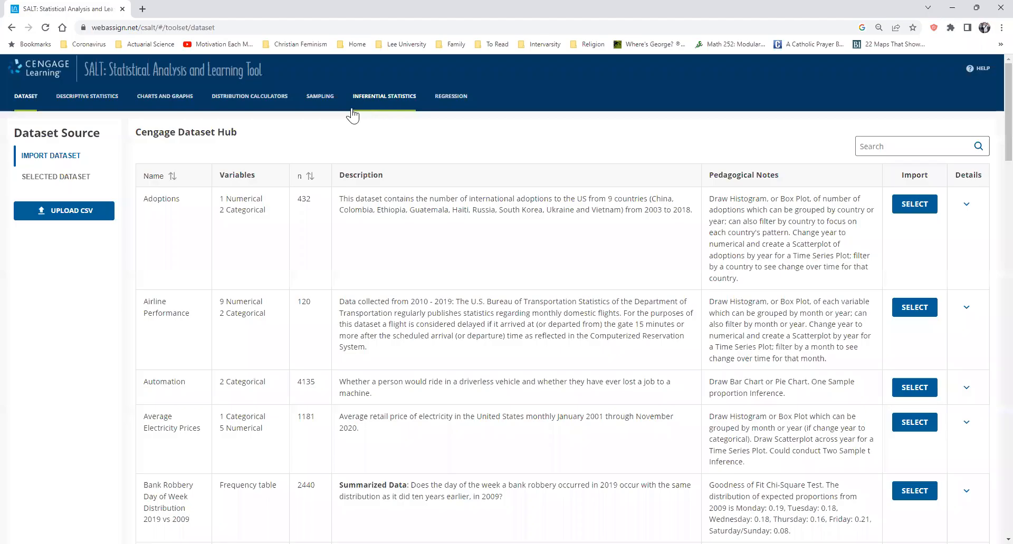
pyautogui.click(367, 103)
pyautogui.click(79, 173)
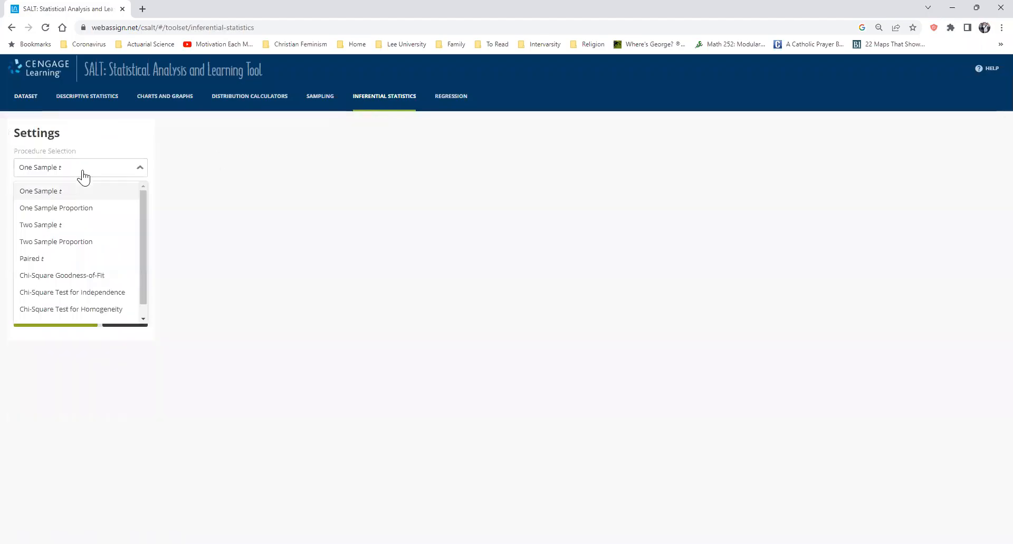
pyautogui.click(74, 230)
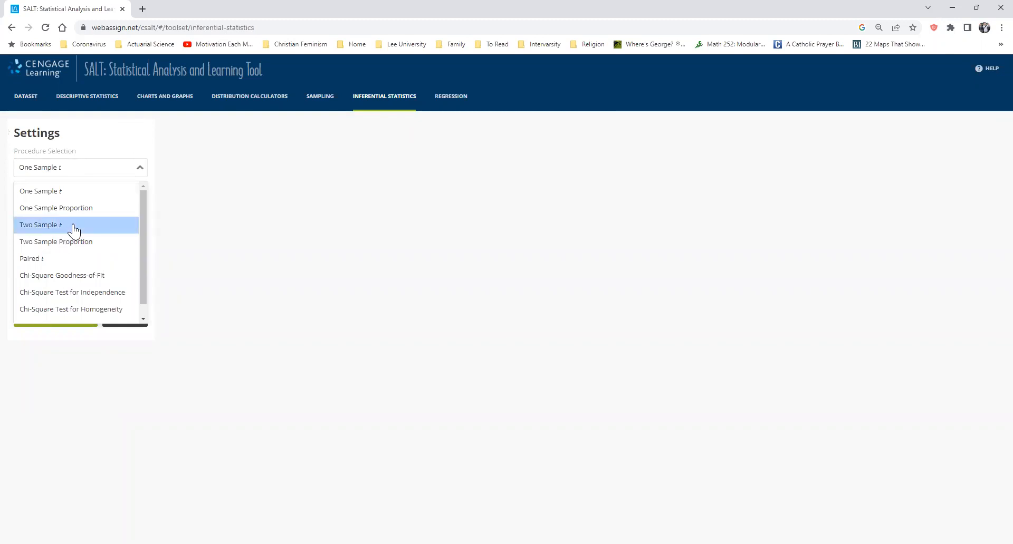
pyautogui.click(73, 230)
# - Enter the female statistics for Sample Variable #1: mean 602.07, standard deviation 102 and sample size 82
pyautogui.moveTo(41, 225); pyautogui.dragTo(10, 224)
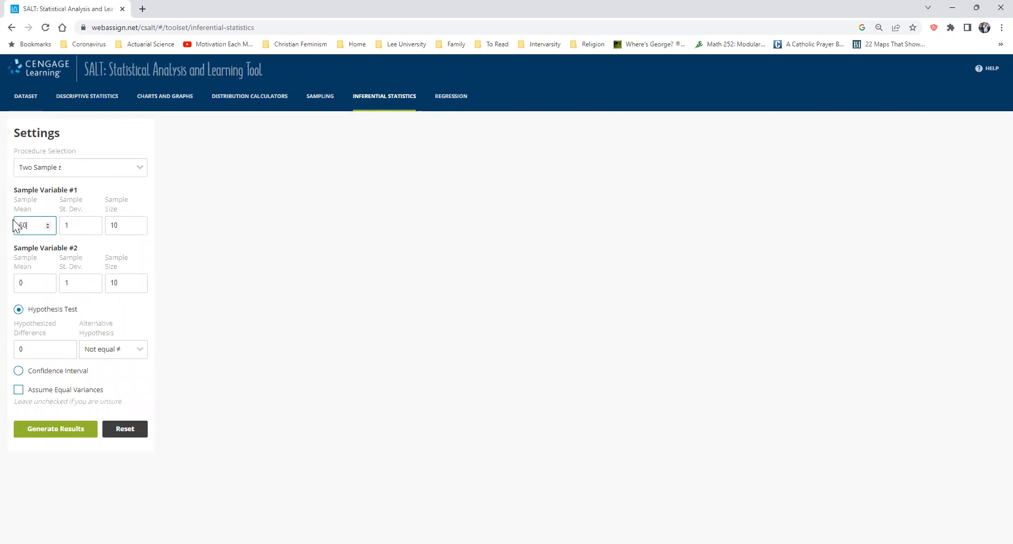
pyautogui.write('602.07')
pyautogui.press('Tab')
pyautogui.write('102')
pyautogui.write('82')
# - Enter the male statistics for Sample Variable #2: mean 590.38, standard deviation 97.18 and sample size 80
pyautogui.click(33, 280)
pyautogui.moveTo(32, 280); pyautogui.dragTo(4, 289)
pyautogui.write('590')
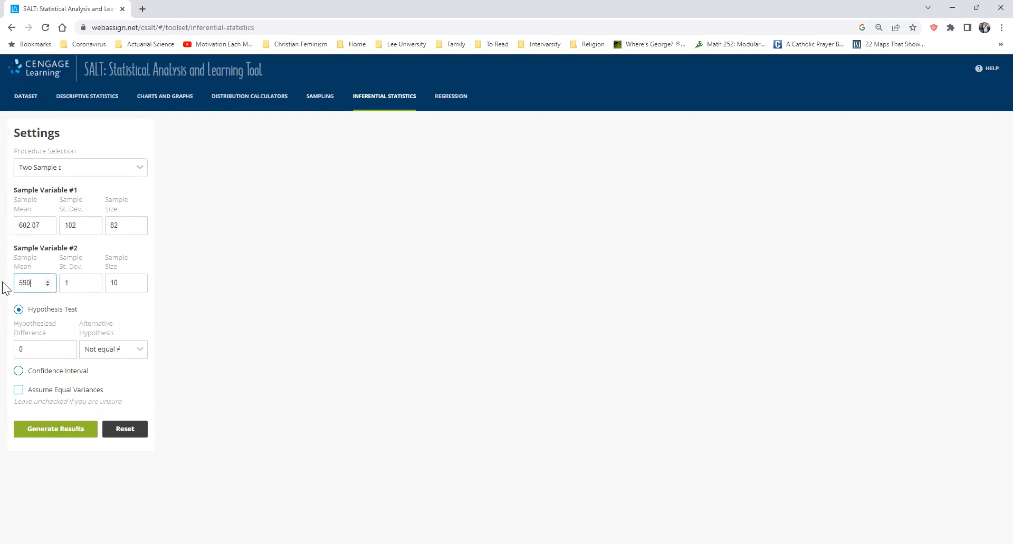
pyautogui.write('.38')
pyautogui.press('Tab')
pyautogui.write('97')
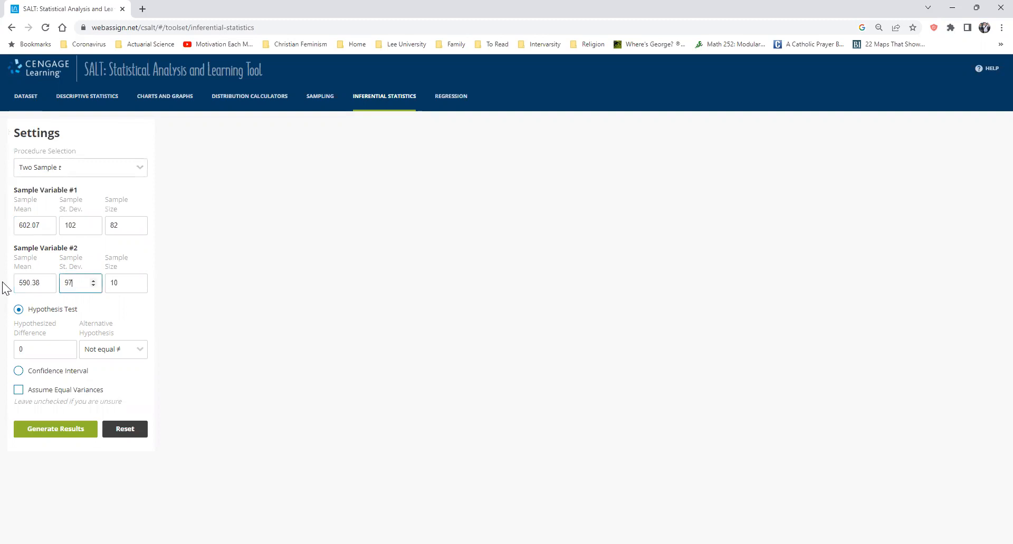
pyautogui.write('.18')
pyautogui.press('Tab')
pyautogui.write('80')
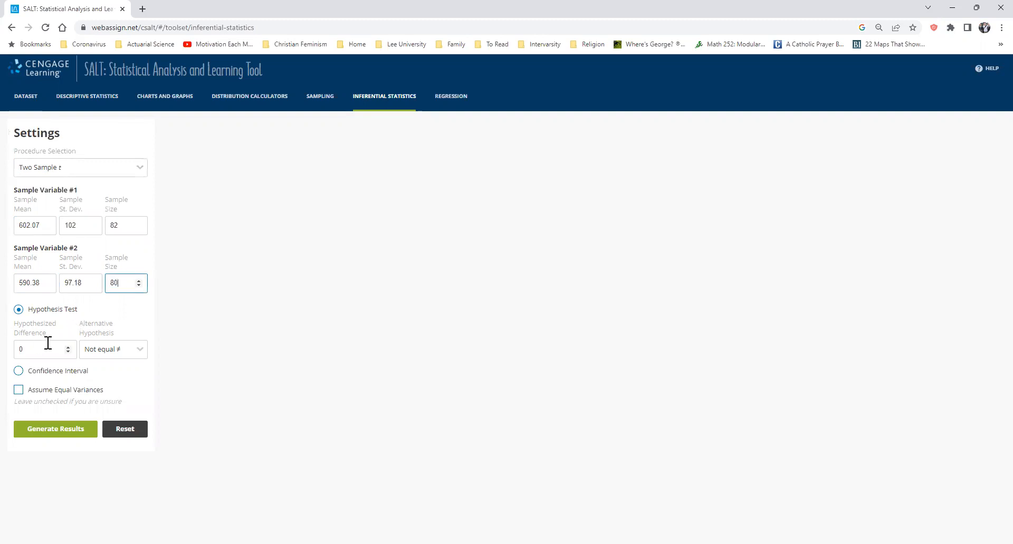
# - Generate the hypothesis test results with the alternative hypothesis set to Greater than, and check the P-Value
pyautogui.click(100, 350)
pyautogui.click(101, 375)
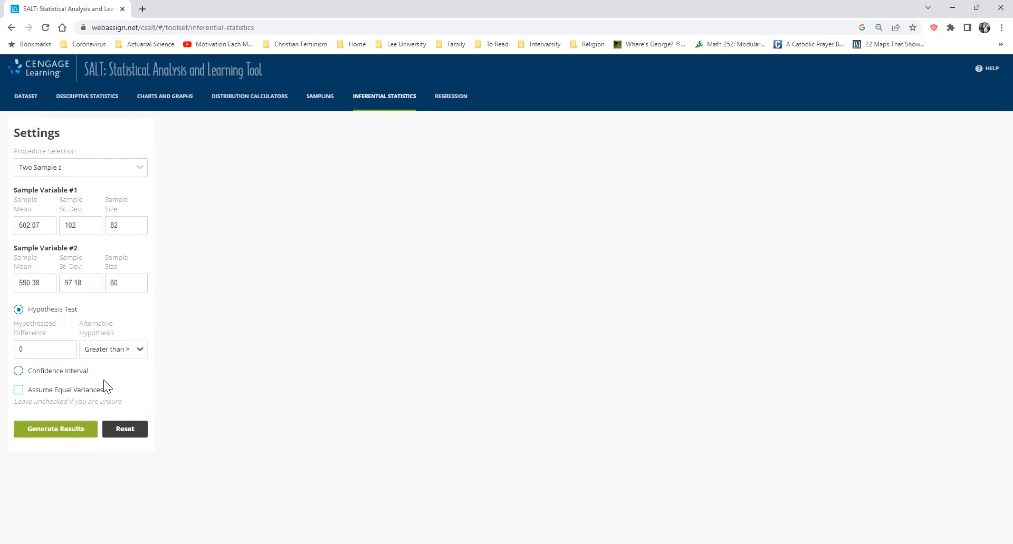
pyautogui.click(50, 435)
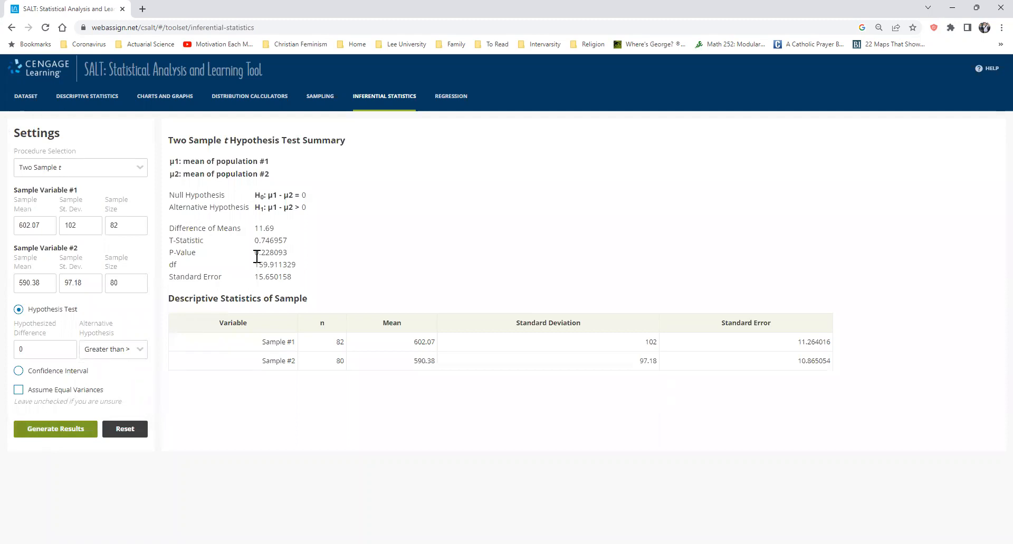
pyautogui.moveTo(254, 252); pyautogui.dragTo(301, 256)
pyautogui.click(301, 256)
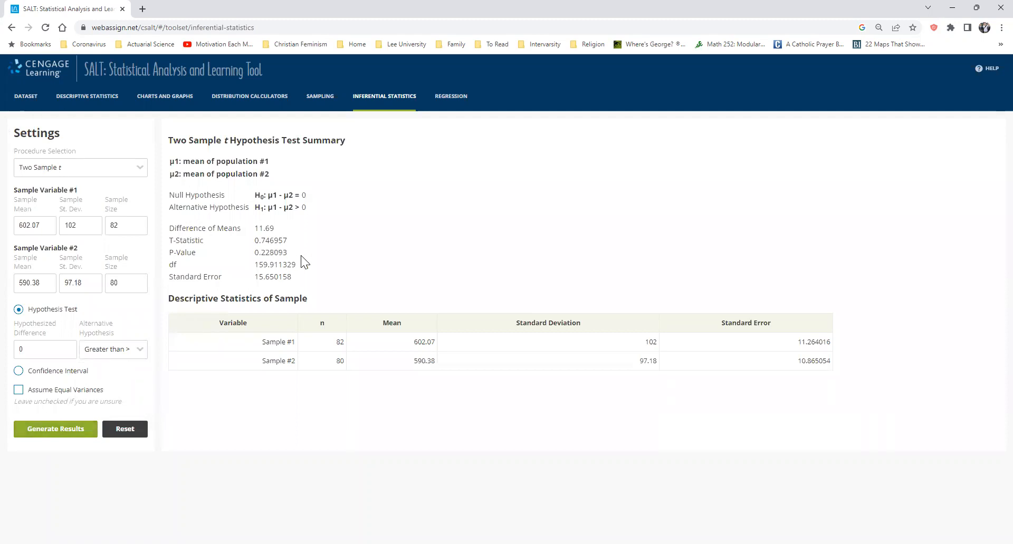